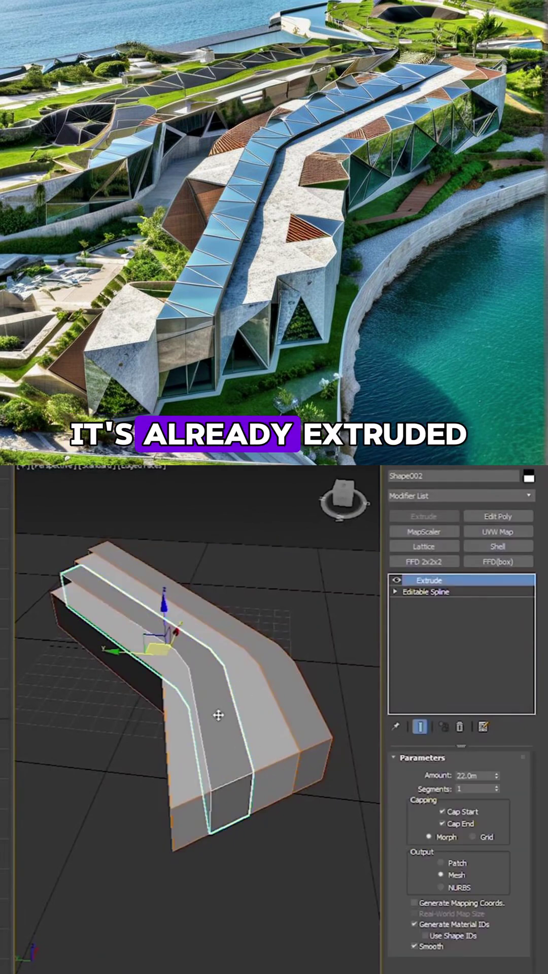
# - Select the left extruded strip Shape001 and add a Subdivide modifier above Extrude
pyautogui.click(177, 686)
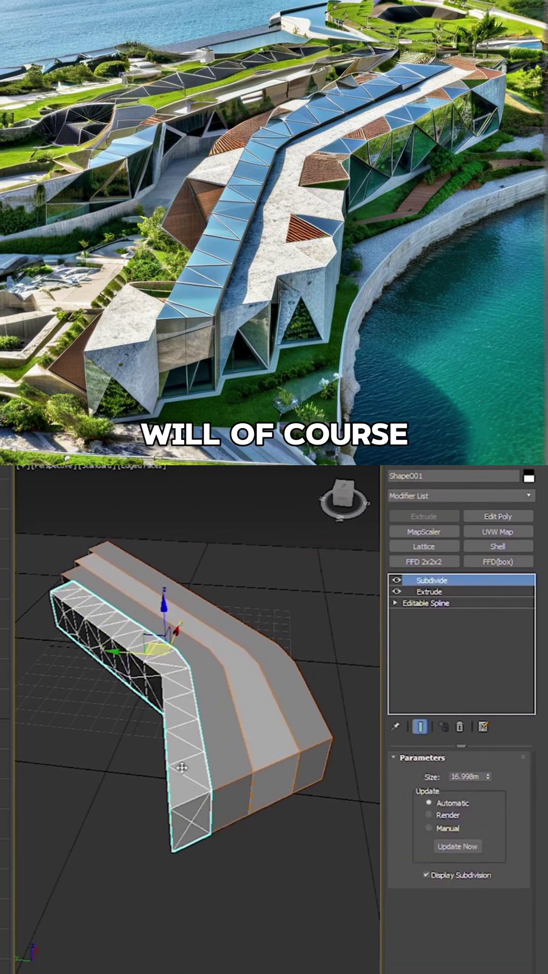
# - Add a Noise modifier on top of the left strip's stack
pyautogui.click(526, 495)
pyautogui.write('Noise')
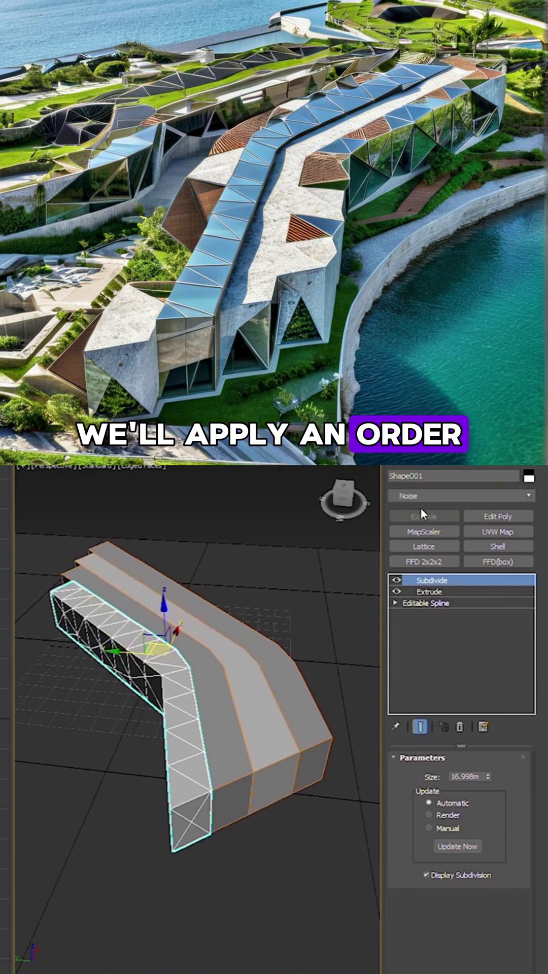
pyautogui.press('Return')
pyautogui.moveTo(191, 670)
pyautogui.keyDown('alt'); pyautogui.mouseDown(button='middle')
pyautogui.moveTo(202, 688)
pyautogui.moveTo(203, 709)
pyautogui.mouseUp(button='middle'); pyautogui.keyUp('alt')
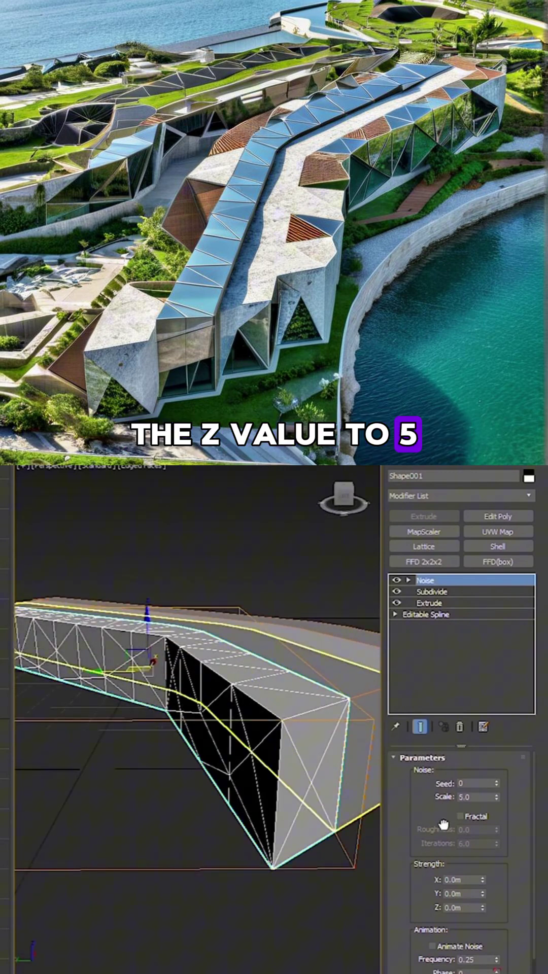
# - Set the Noise Z strength to 5, then adjust it to about 6.55 m
pyautogui.press('Return')
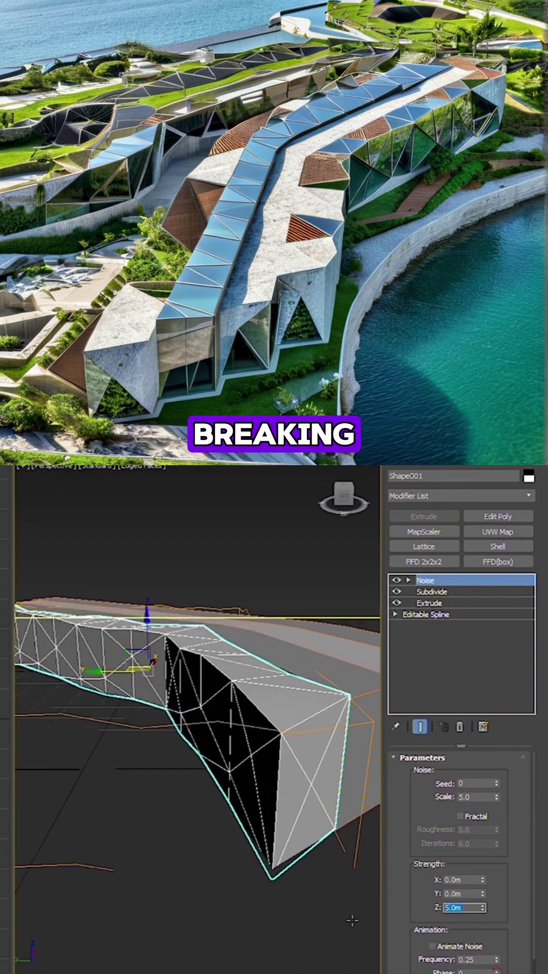
pyautogui.moveTo(277, 805)
pyautogui.keyDown('alt'); pyautogui.mouseDown(button='middle')
pyautogui.moveTo(326, 749)
pyautogui.moveTo(284, 736)
pyautogui.mouseUp(button='middle'); pyautogui.keyUp('alt')
pyautogui.moveTo(486, 898); pyautogui.dragTo(489, 908)
pyautogui.moveTo(211, 850)
pyautogui.keyDown('alt'); pyautogui.mouseDown(button='middle')
pyautogui.moveTo(211, 773)
pyautogui.moveTo(254, 764)
pyautogui.mouseUp(button='middle'); pyautogui.keyUp('alt')
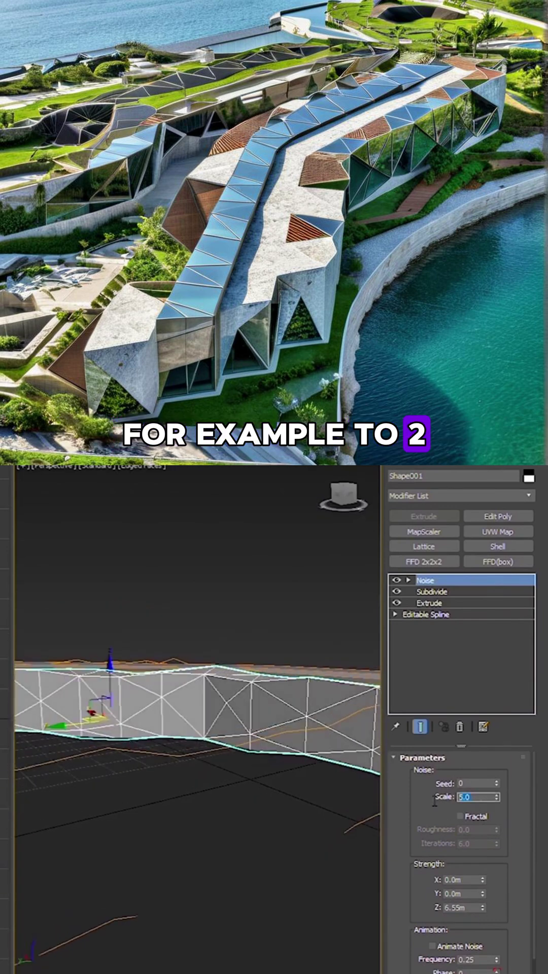
pyautogui.click(478, 798)
pyautogui.write('2')
# - Set the strip's Noise scale to 2.0 and Y strength to 4.0 m
pyautogui.press('Return')
pyautogui.keyDown('alt'); pyautogui.moveTo(287, 751); pyautogui.dragTo(317, 713, button='middle'); pyautogui.keyUp('alt')
pyautogui.keyDown('alt'); pyautogui.moveTo(182, 827); pyautogui.dragTo(250, 806, button='middle'); pyautogui.keyUp('alt')
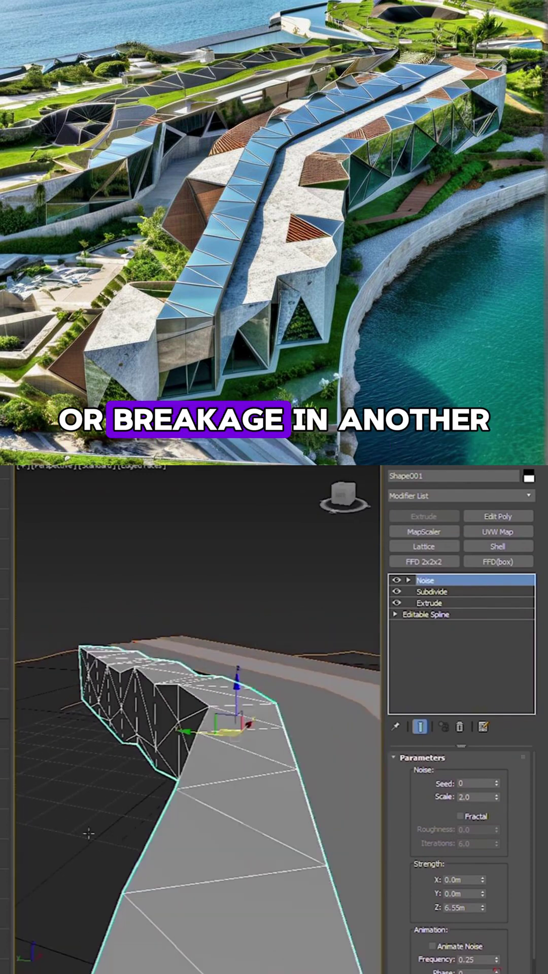
pyautogui.moveTo(304, 881)
pyautogui.keyDown('alt'); pyautogui.mouseDown(button='middle')
pyautogui.moveTo(276, 851)
pyautogui.moveTo(289, 861)
pyautogui.mouseUp(button='middle'); pyautogui.keyUp('alt')
pyautogui.write('4')
pyautogui.press('Return')
pyautogui.moveTo(349, 885)
pyautogui.keyDown('alt'); pyautogui.mouseDown(button='middle')
pyautogui.moveTo(264, 737)
pyautogui.moveTo(132, 723)
pyautogui.moveTo(252, 685)
pyautogui.mouseUp(button='middle'); pyautogui.keyUp('alt')
# - Copy the Subdivide and Noise modifiers from the left strip onto Shape002
pyautogui.click(432, 591)
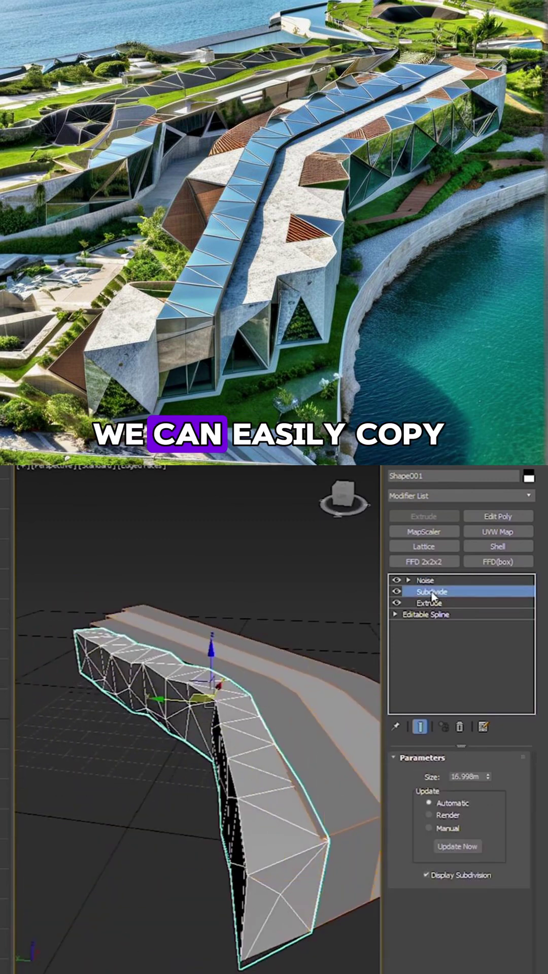
pyautogui.click(339, 766)
pyautogui.keyDown('alt'); pyautogui.moveTo(338, 766); pyautogui.dragTo(211, 753, button='middle'); pyautogui.keyUp('alt')
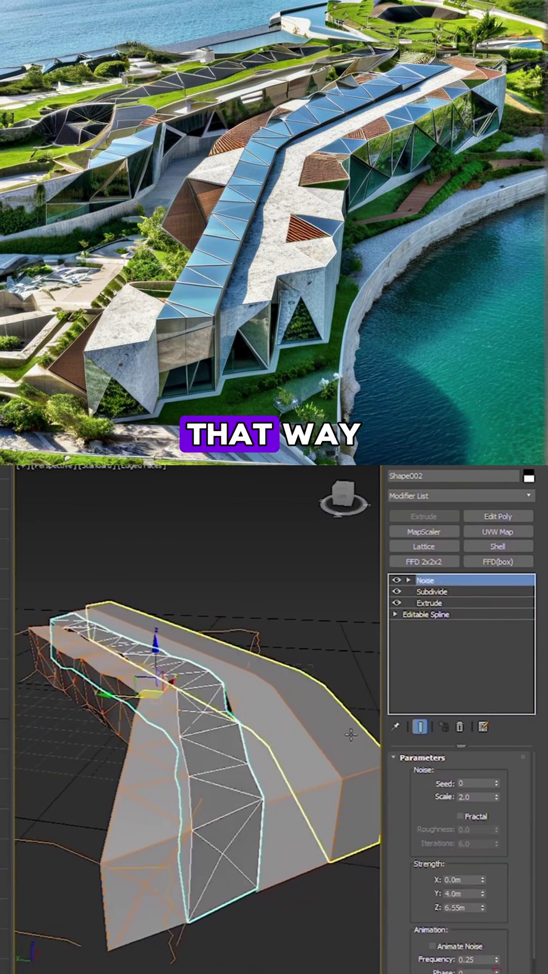